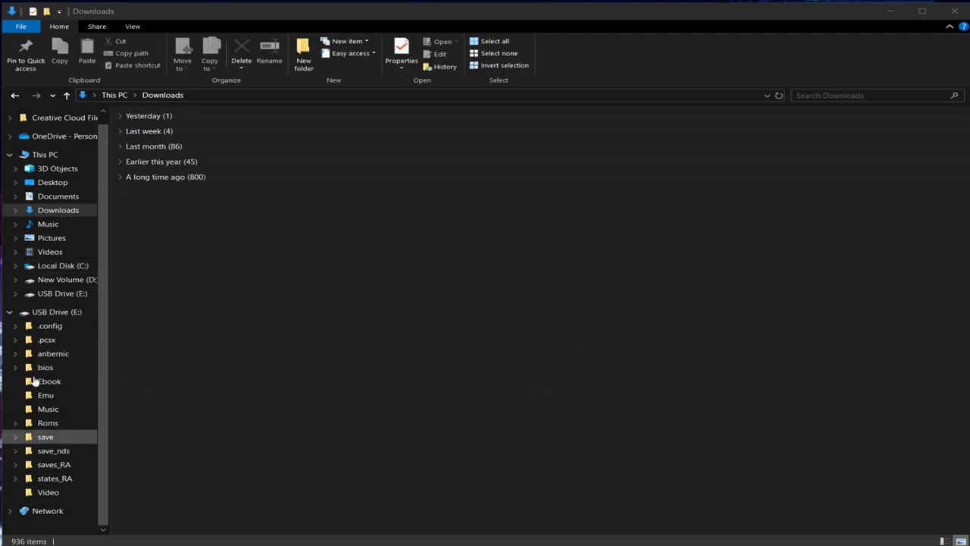
Open the Roms\PS folder on USB Drive (E:)
left_click(45, 424)
scroll(185, 411, "down", 2)
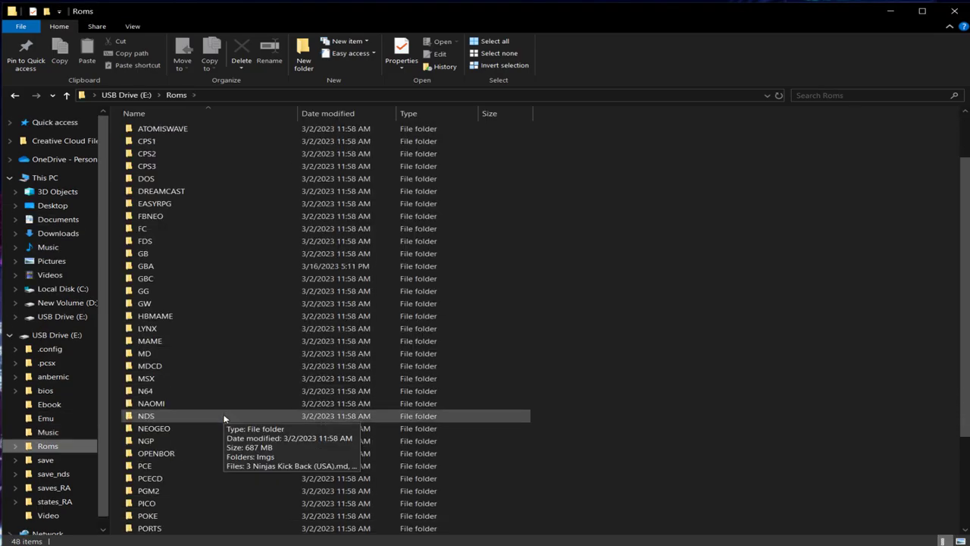
scroll(220, 424, "down", 1)
scroll(158, 461, "down", 3)
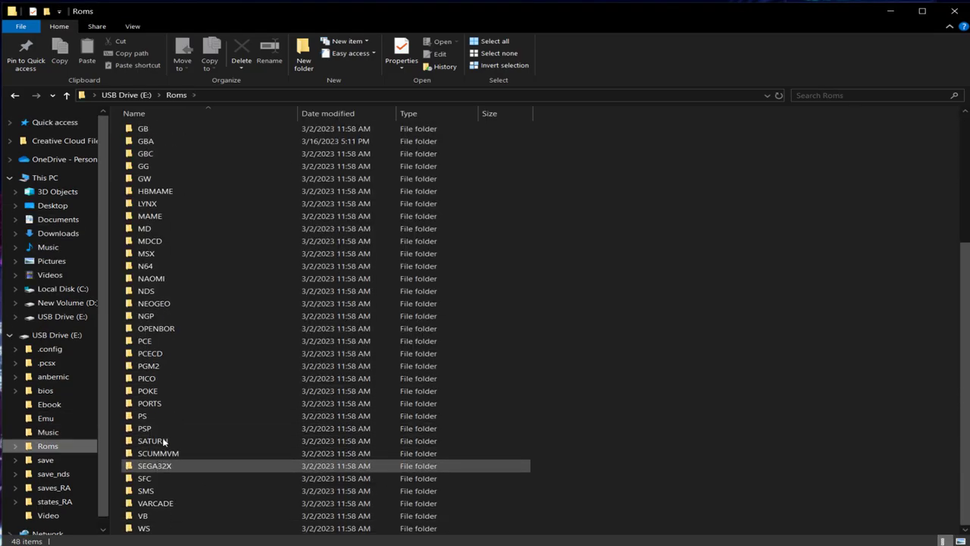
double_click(157, 423)
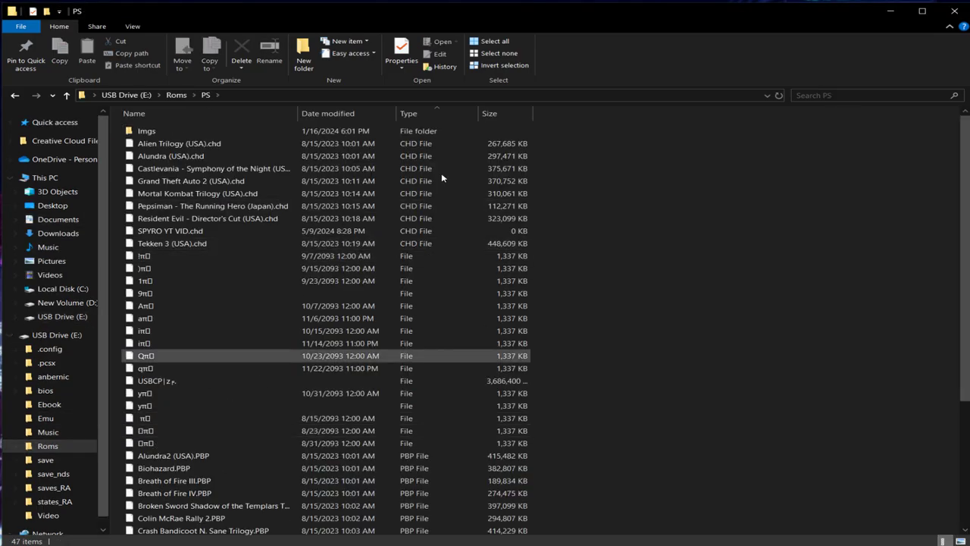
Select and review the garbled PS game entries, then clear the selection
left_click_drag(567, 436, 423, 260)
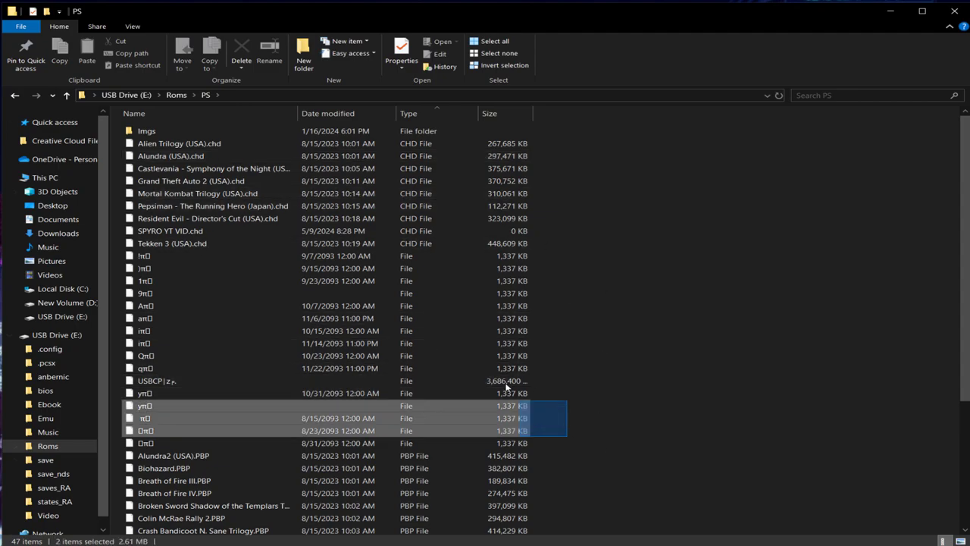
scroll(616, 350, "down", 5)
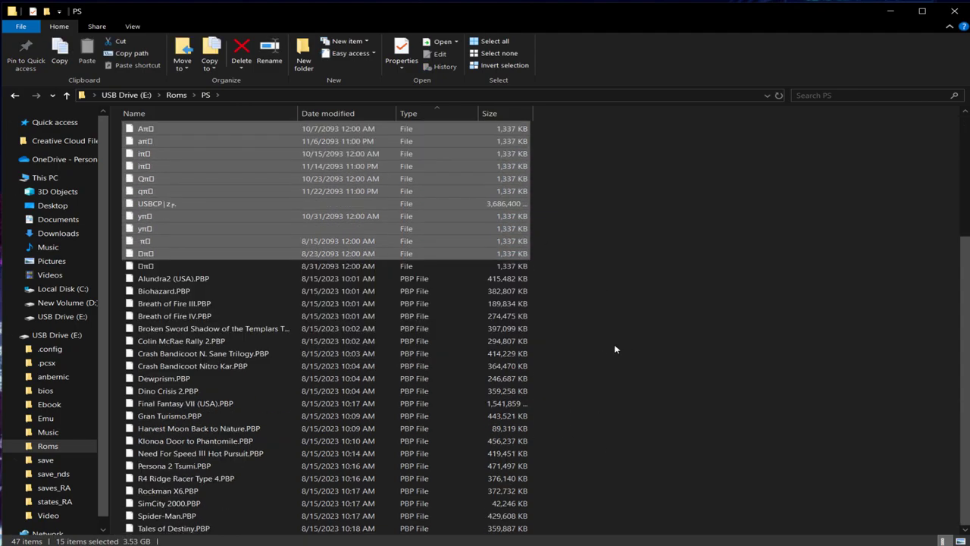
scroll(621, 353, "up", 5)
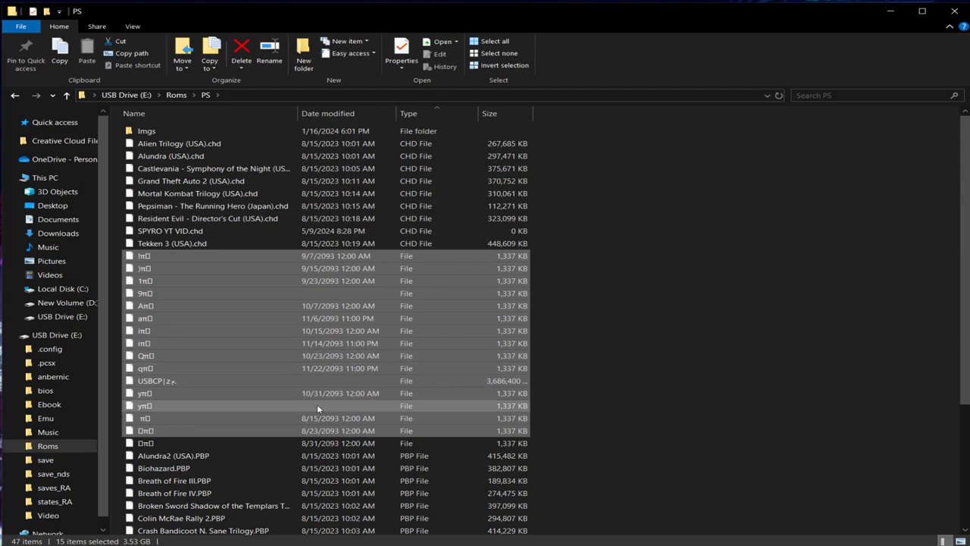
left_click(562, 447)
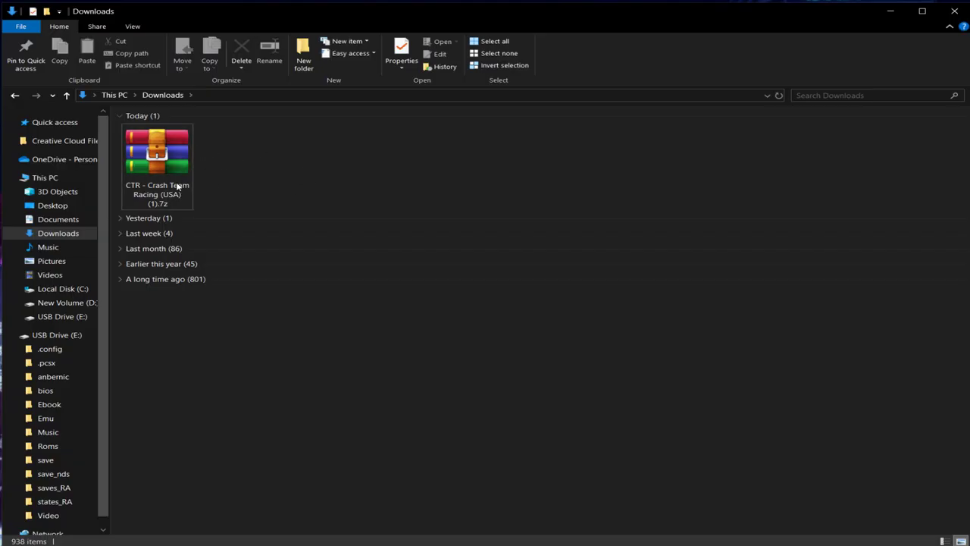
Create a new folder named CTR in Downloads
right_click(251, 158)
mouse_move(326, 323)
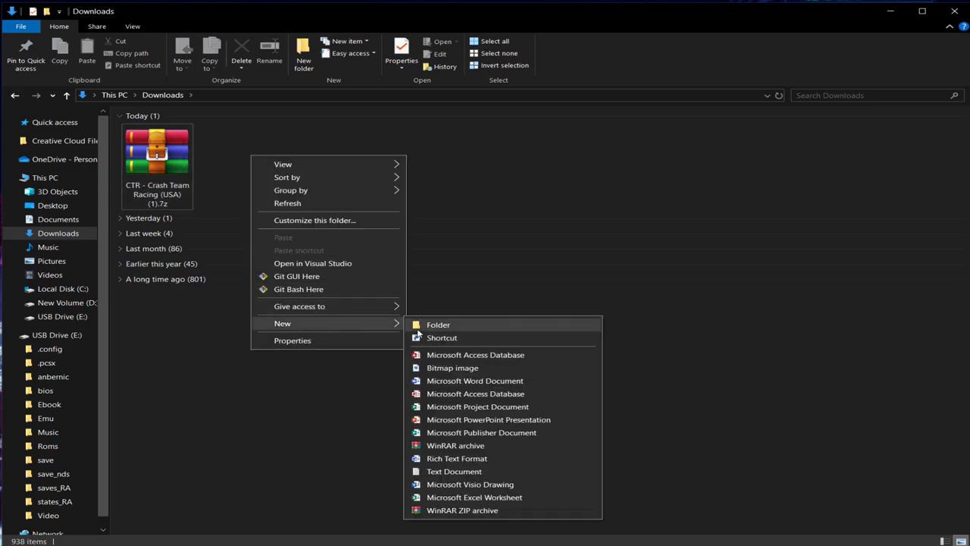
left_click(422, 331)
type("CTR")
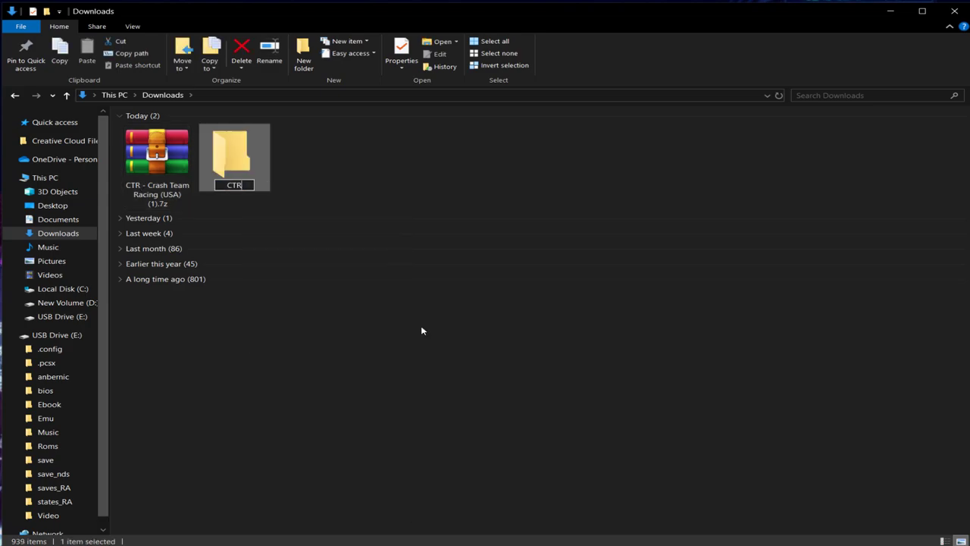
key("Return")
Extract the Crash Team Racing .7z archive into Downloads\CTR
right_click(146, 181)
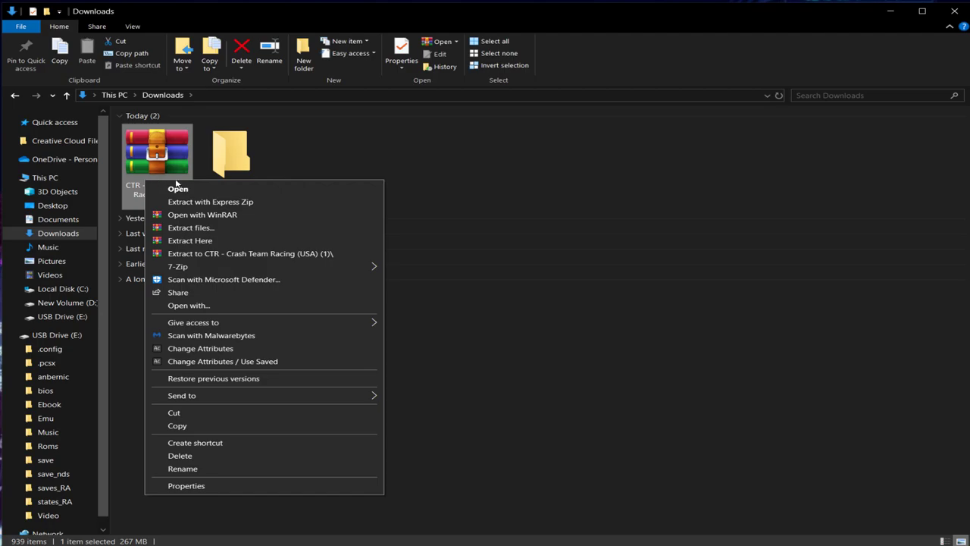
left_click(204, 227)
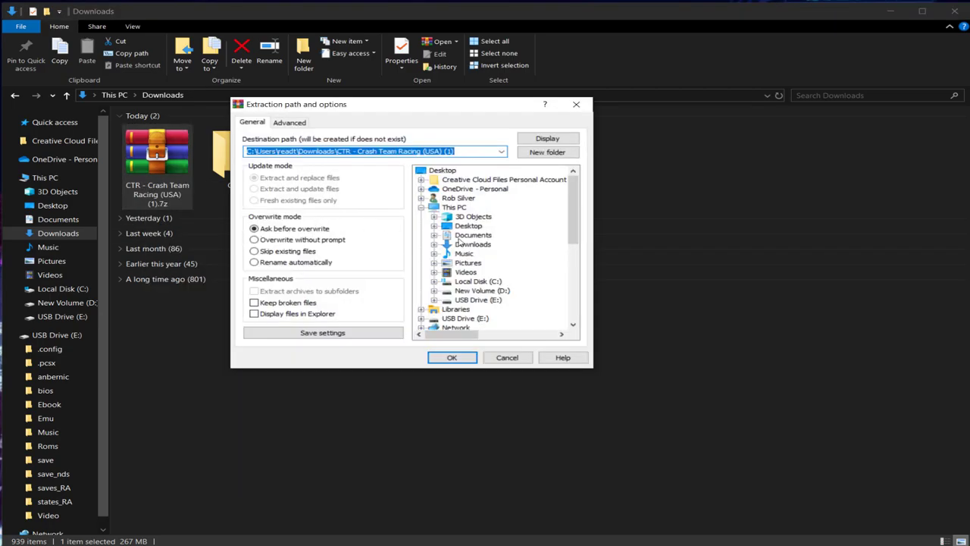
left_click(472, 245)
left_click(434, 244)
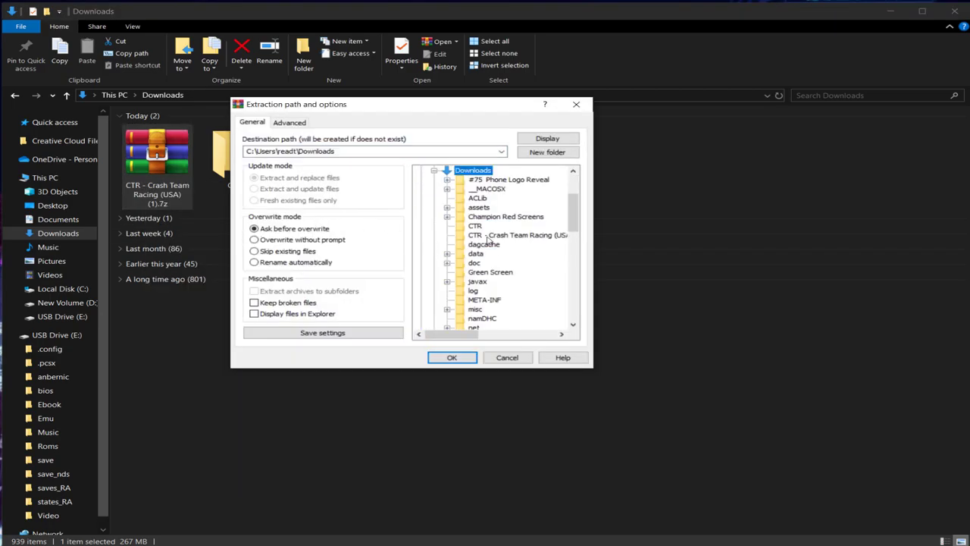
left_click(476, 226)
left_click(452, 357)
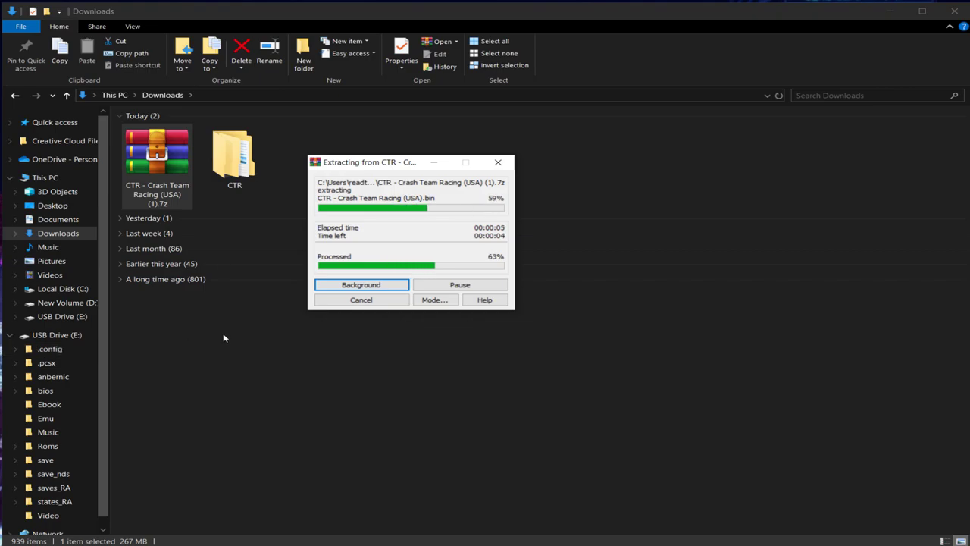
Check the extracted Crash Team Racing (USA) folder, then return to Downloads
double_click(250, 168)
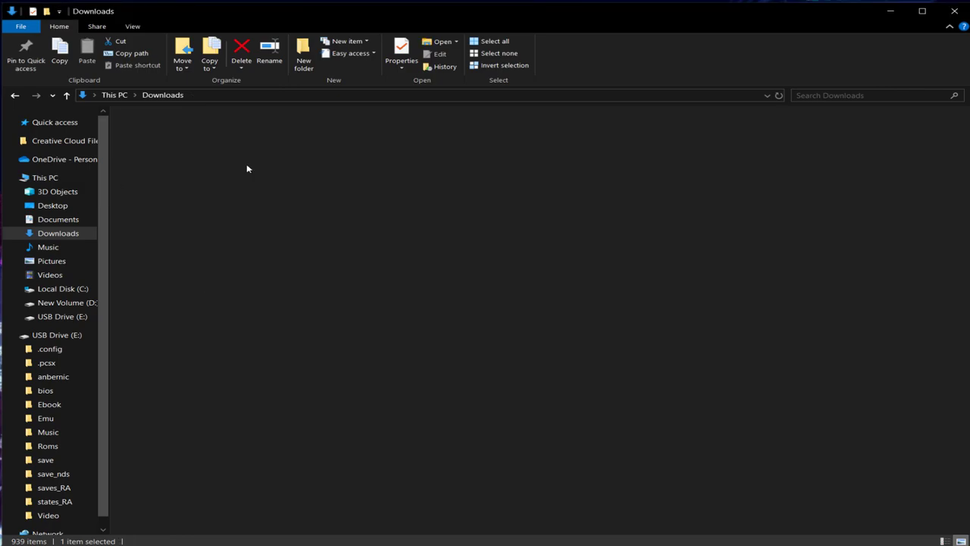
left_click(229, 133)
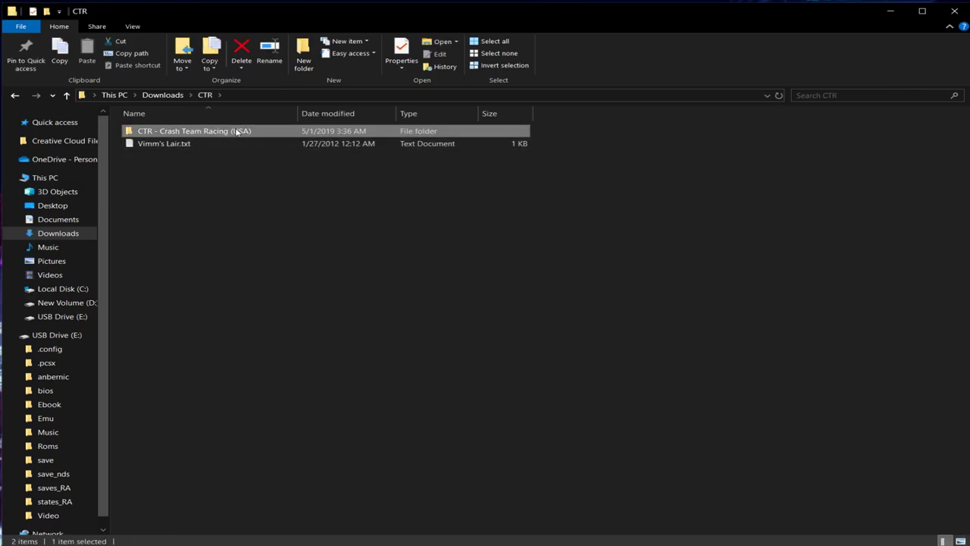
double_click(237, 132)
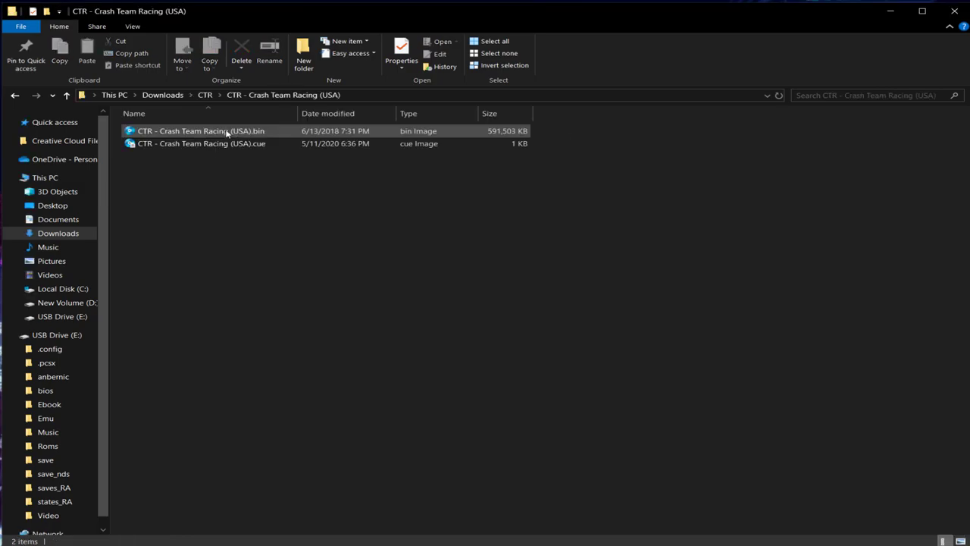
left_click(205, 95)
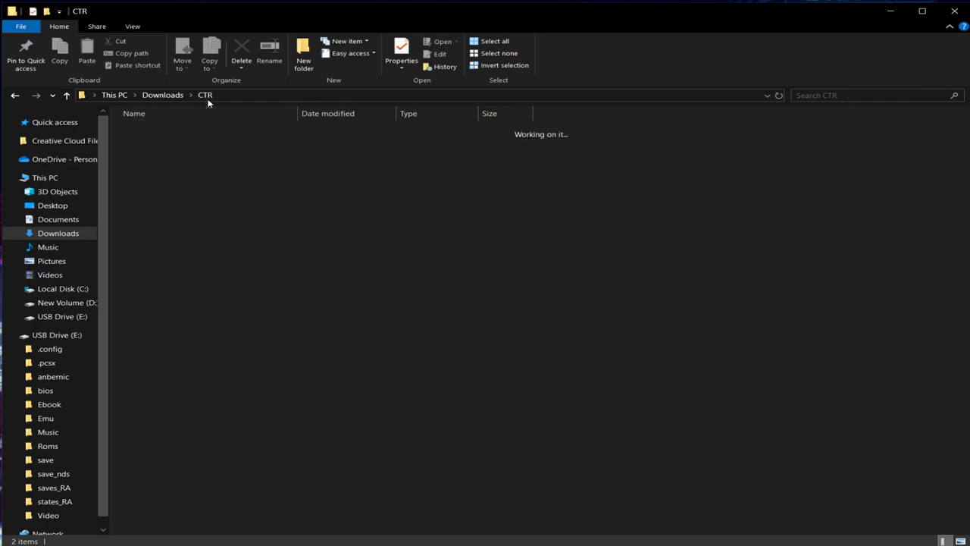
left_click(162, 96)
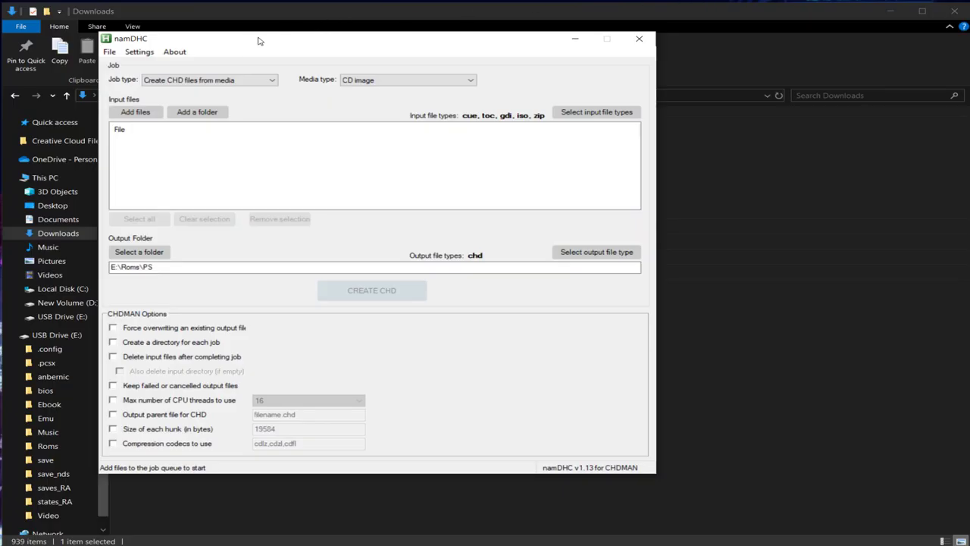
Add the Crash Team Racing (USA) .cue file from Downloads\CTR as input
left_click_drag(258, 40, 478, 25)
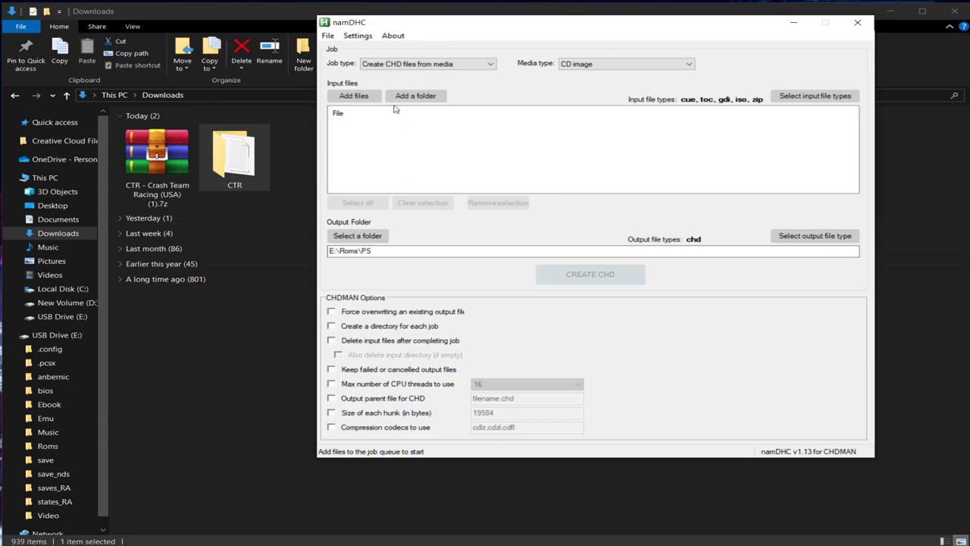
left_click(360, 97)
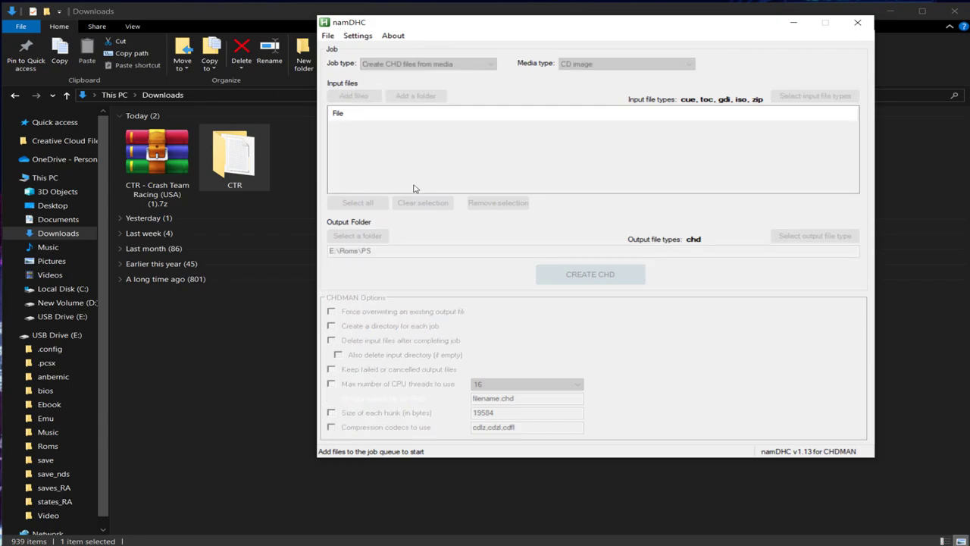
scroll(379, 208, "up", 1)
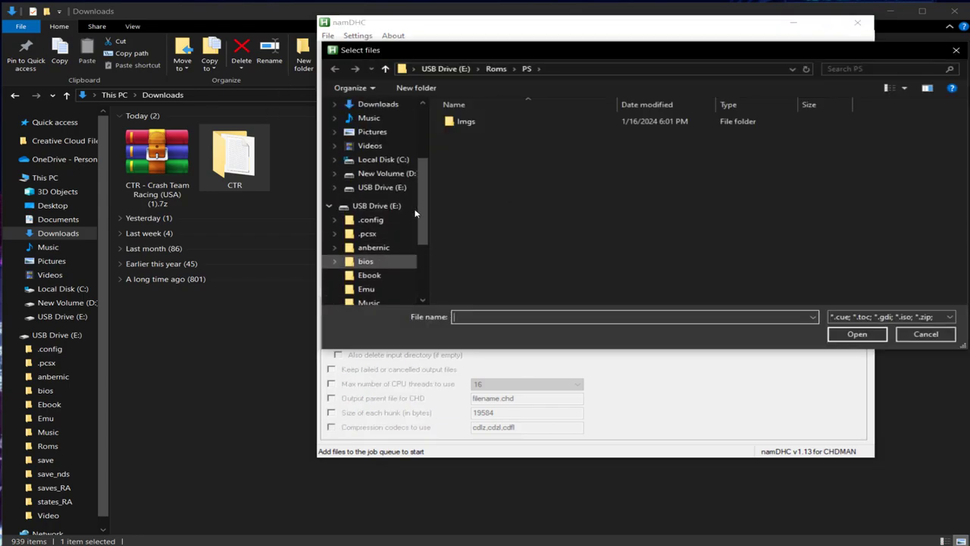
scroll(379, 205, "up", 3)
left_click(377, 201)
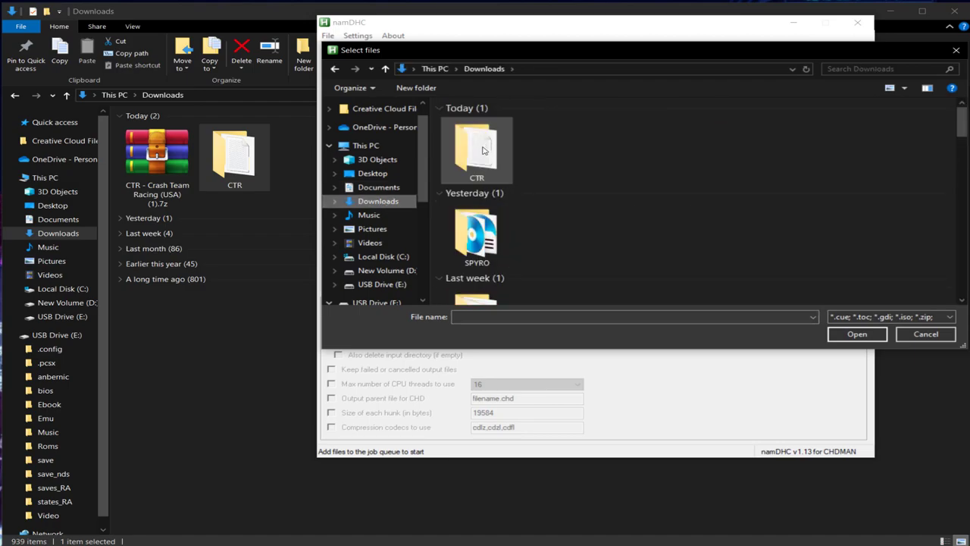
double_click(483, 150)
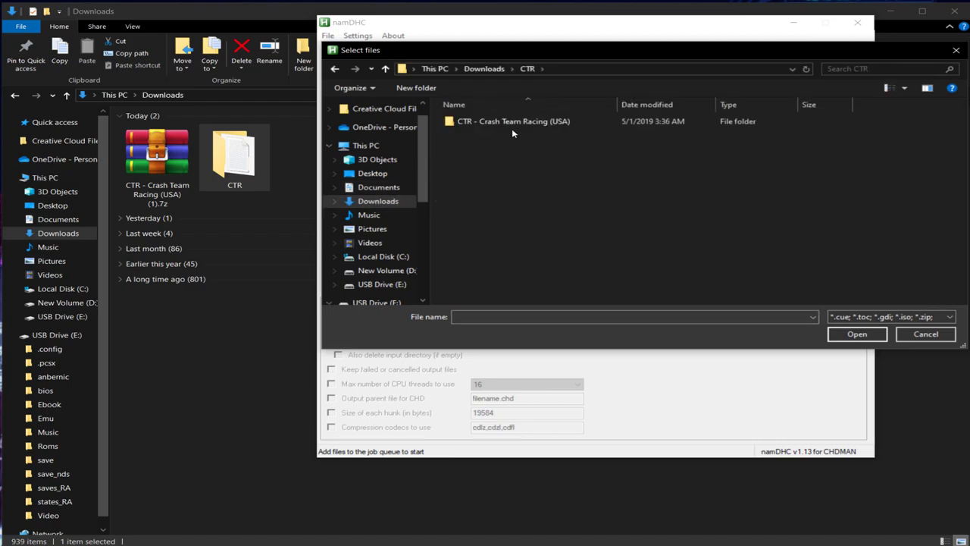
double_click(519, 125)
double_click(660, 127)
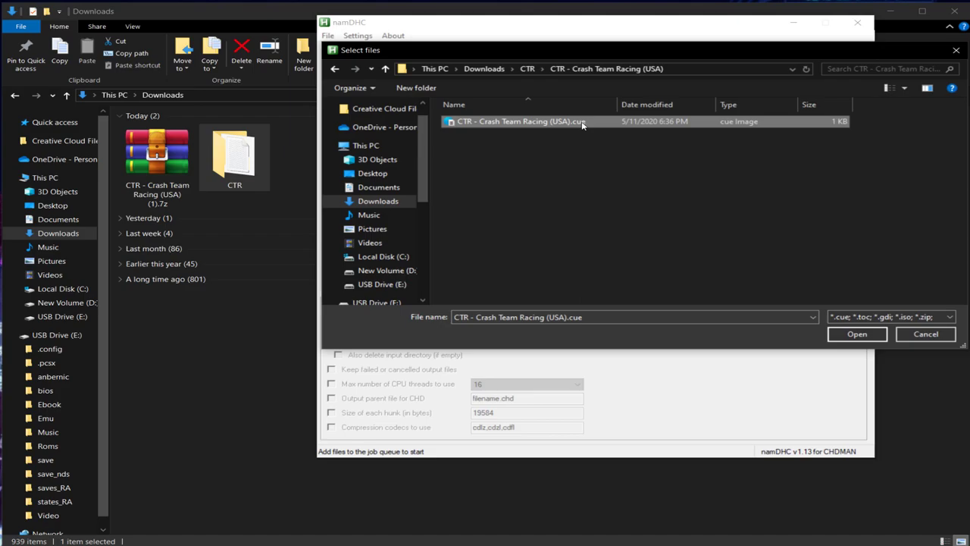
Set the output folder to E:\Roms\PS
left_click(378, 250)
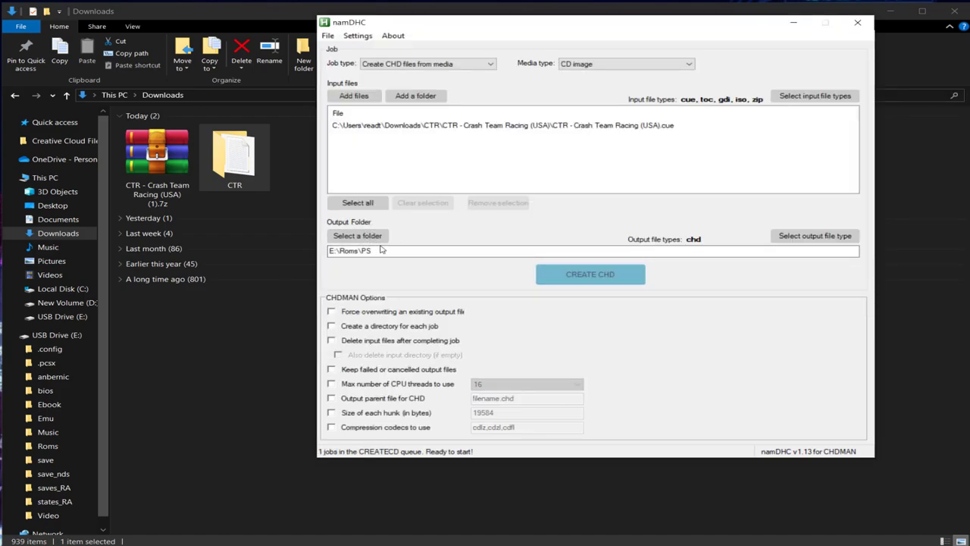
left_click_drag(383, 251, 332, 252)
left_click(357, 236)
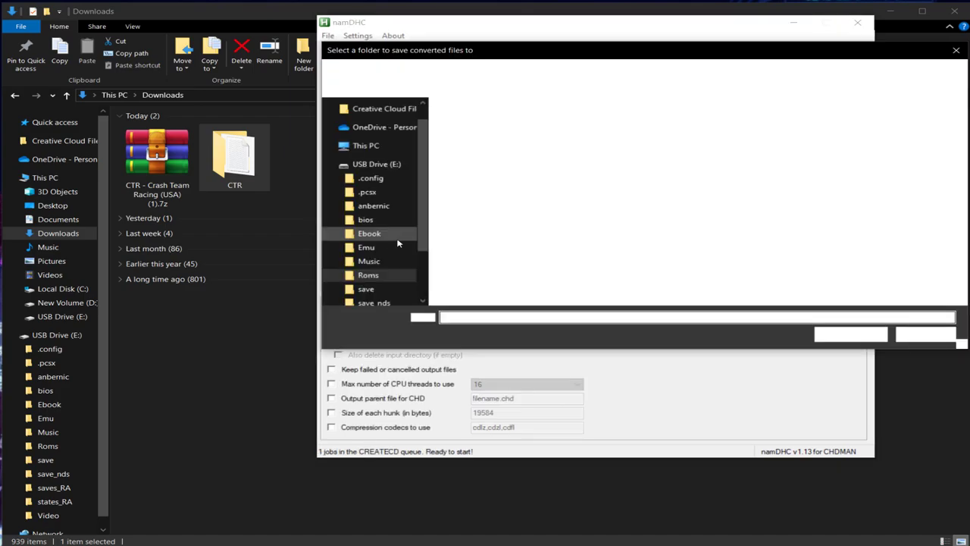
left_click(369, 233)
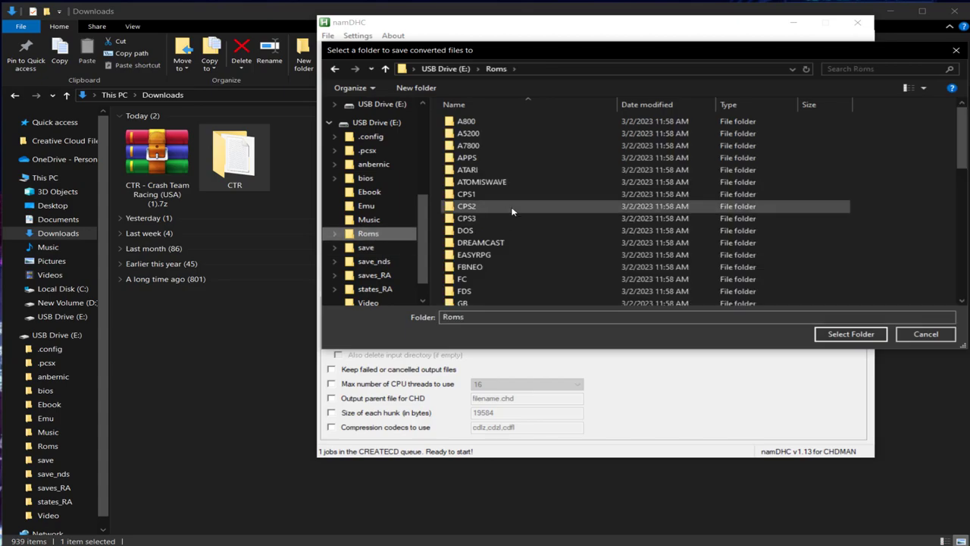
scroll(512, 209, "down", 5)
scroll(485, 220, "down", 3)
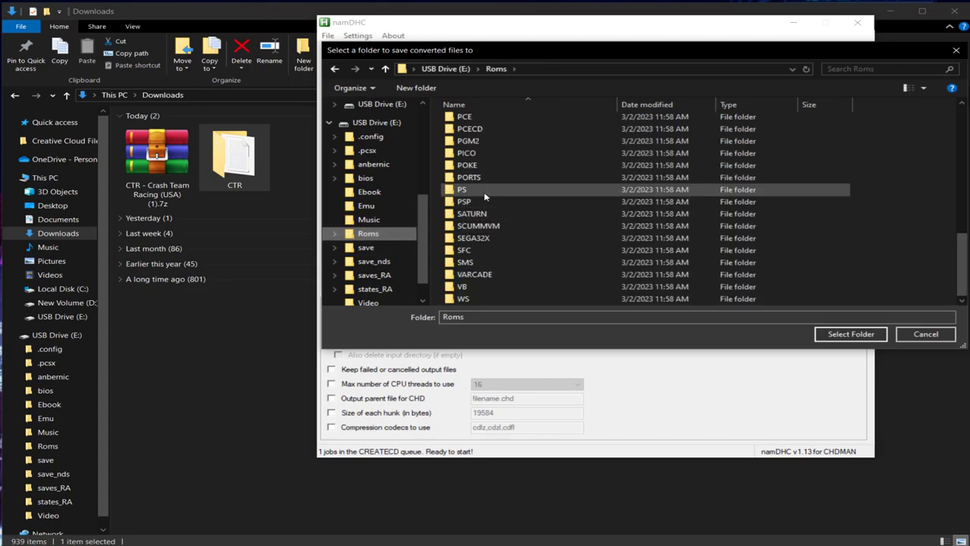
double_click(485, 191)
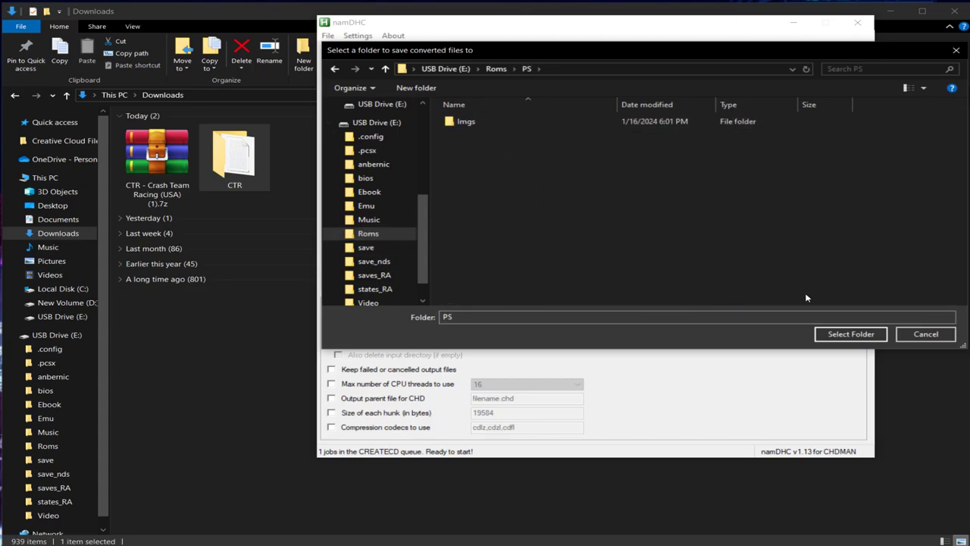
left_click(851, 333)
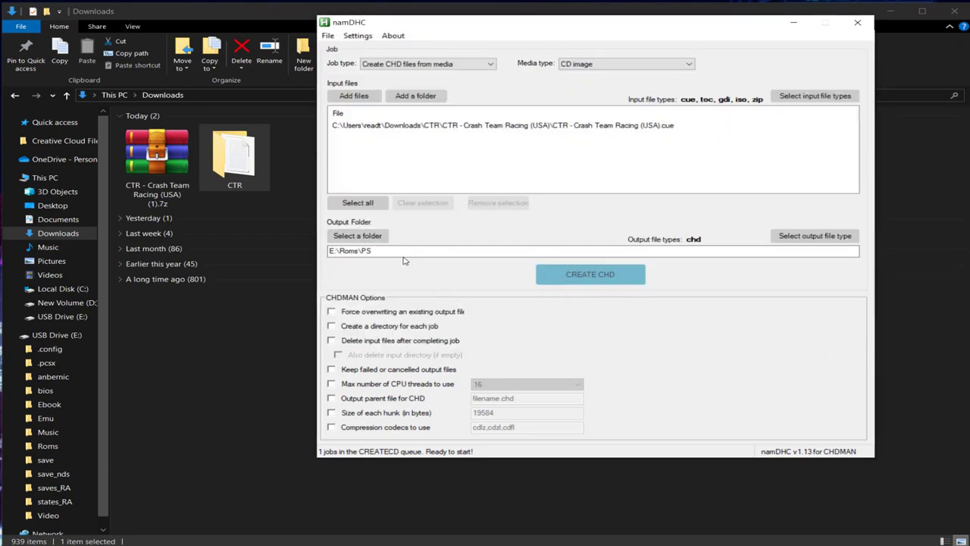
Create the 303 MB Crash Team Racing CHD, review the report, and close it
left_click(591, 277)
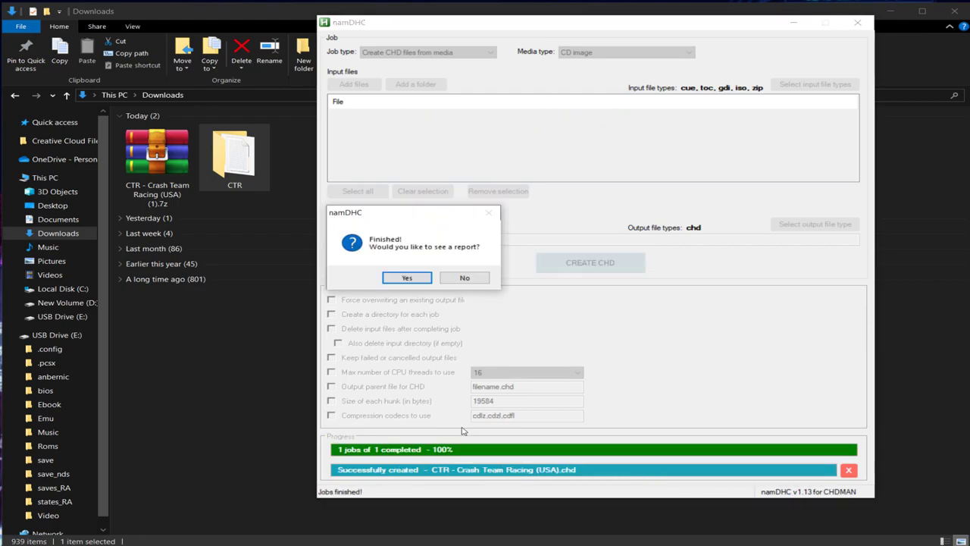
left_click(407, 278)
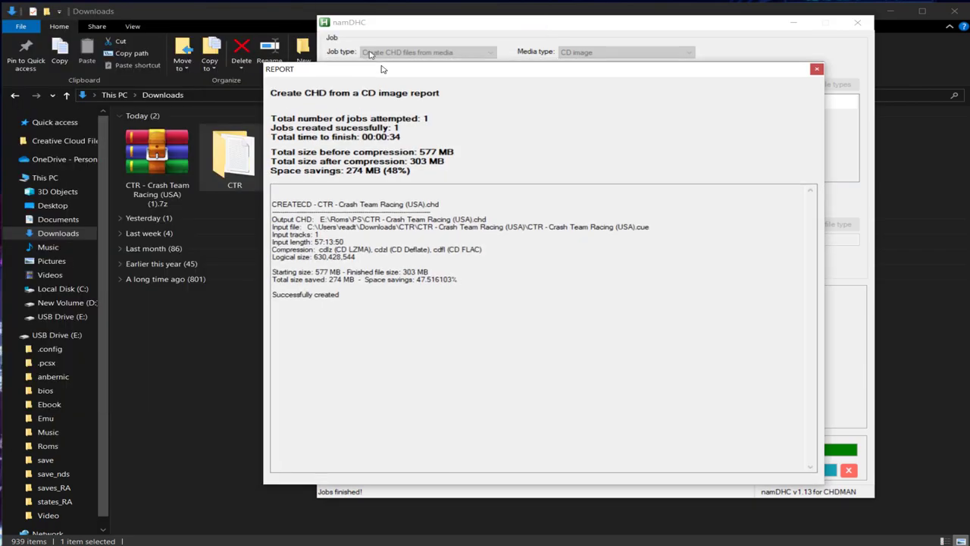
left_click_drag(310, 270, 250, 269)
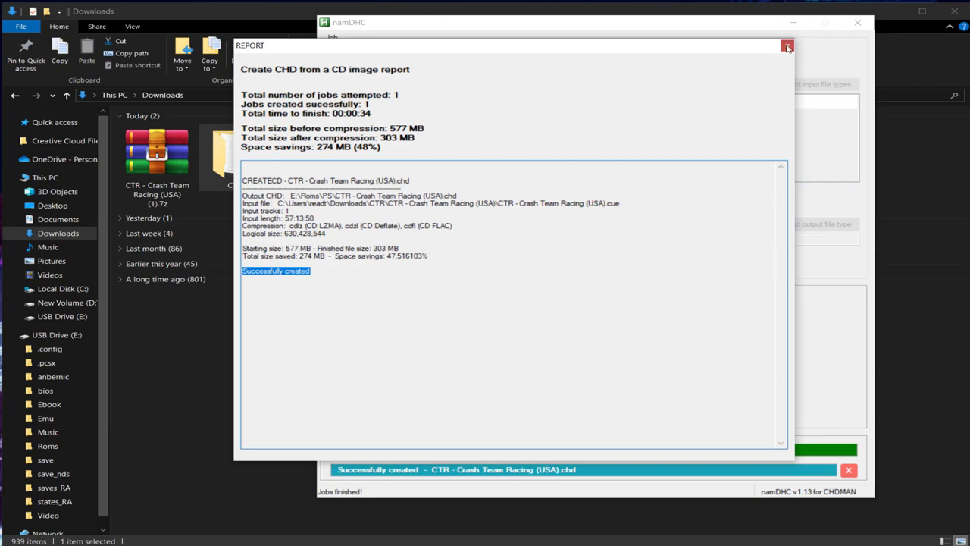
left_click(787, 47)
left_click(857, 22)
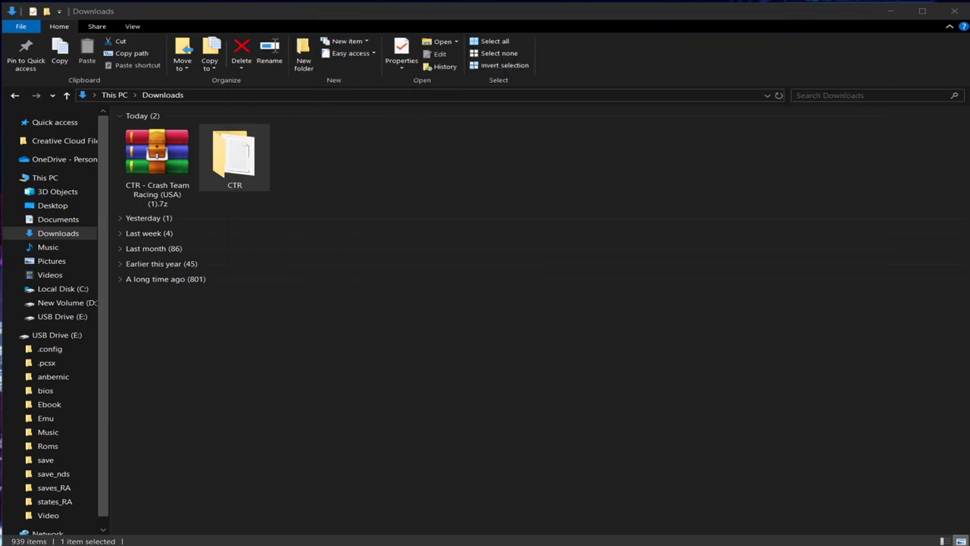